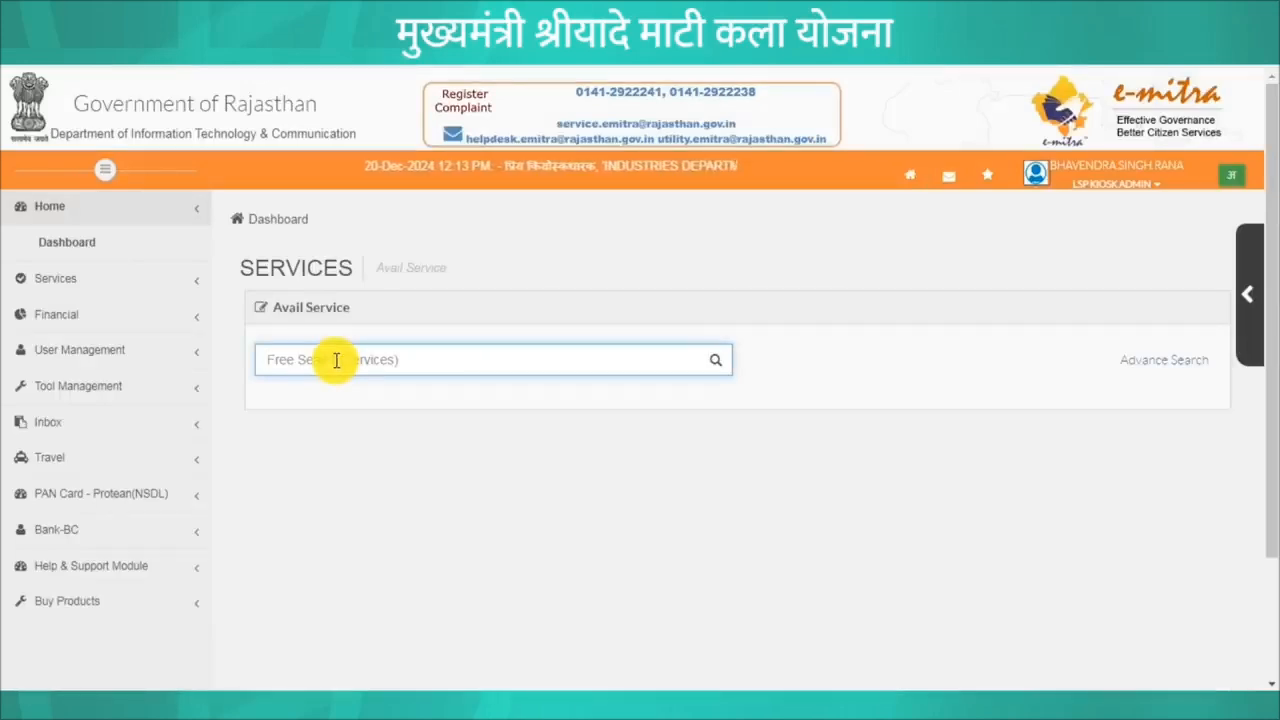
- Find the "mittee" service for the Vidvayut Chaalit Chaak and Mittee Goonthane machine, continue to the third-party portal, and open its kiosk dashboard
text(mi)
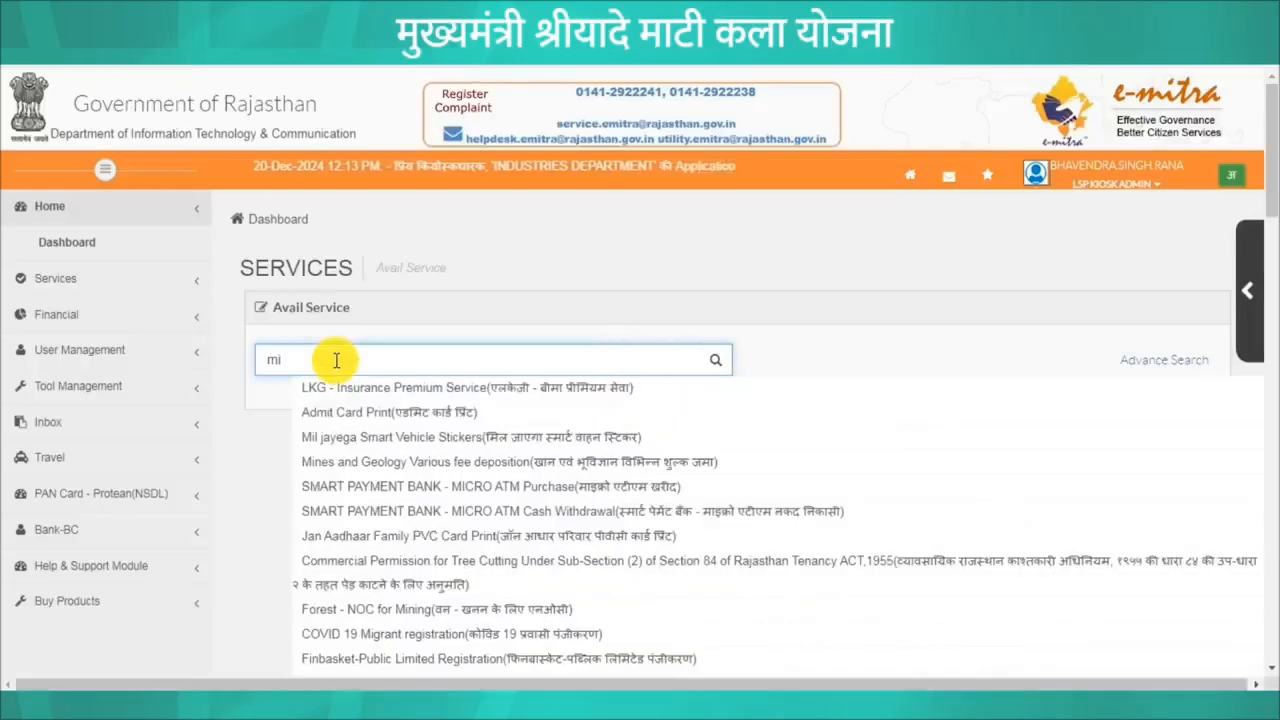
text(ttee)
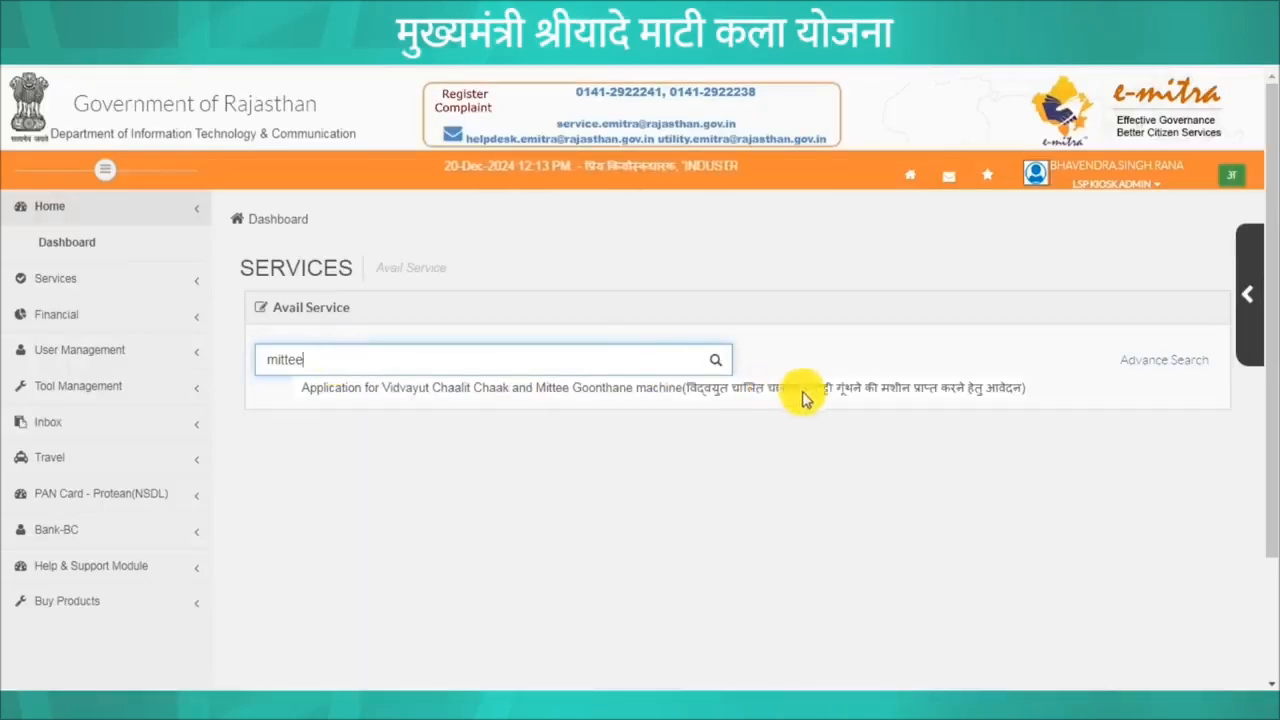
click(895, 393)
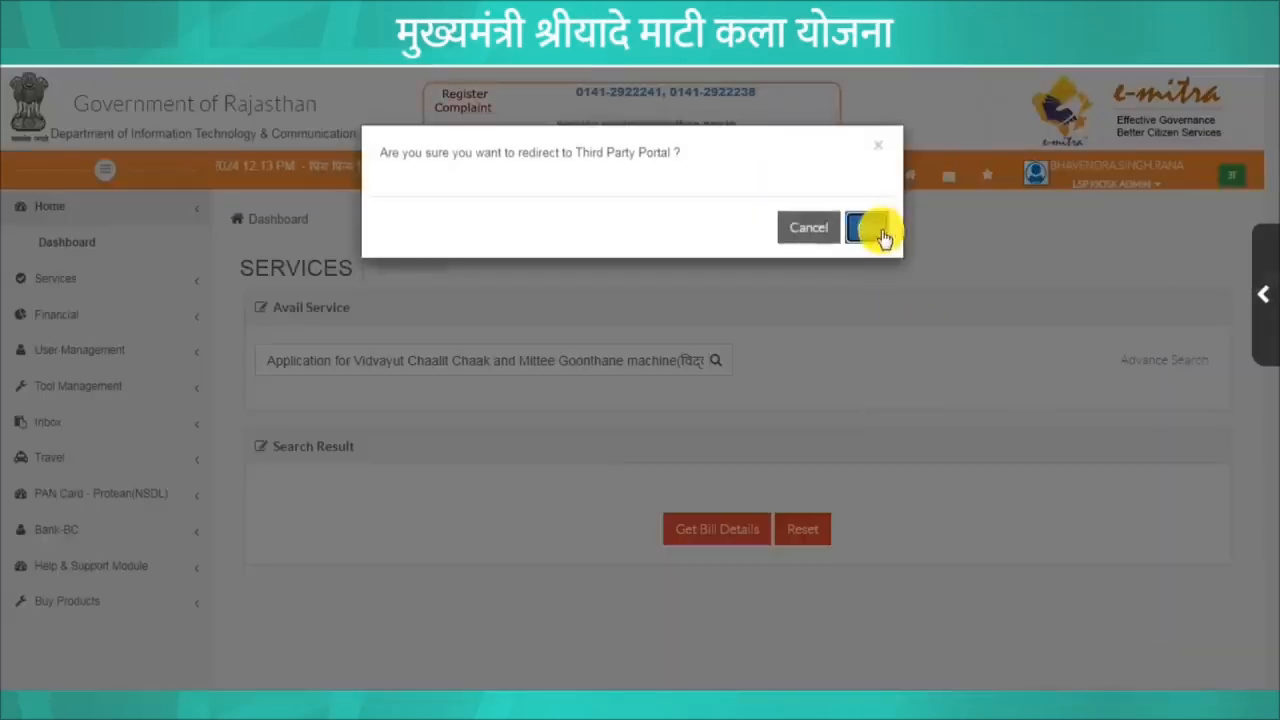
click(870, 222)
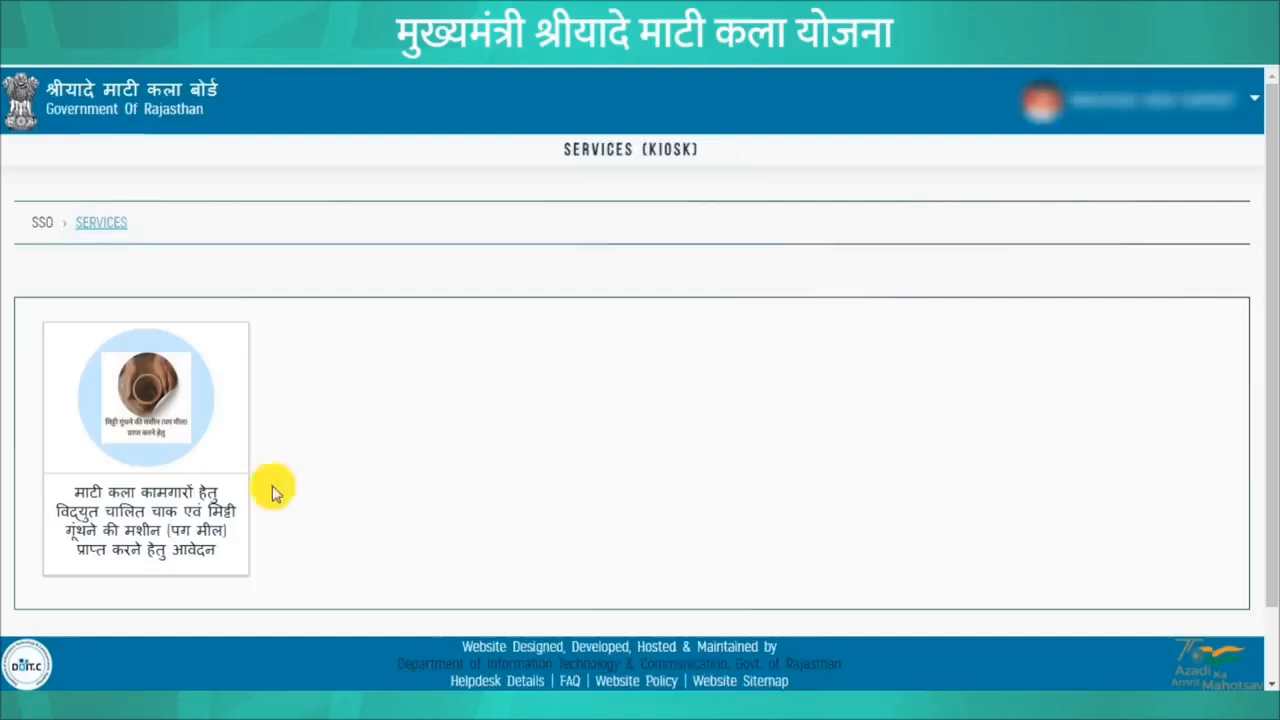
click(170, 552)
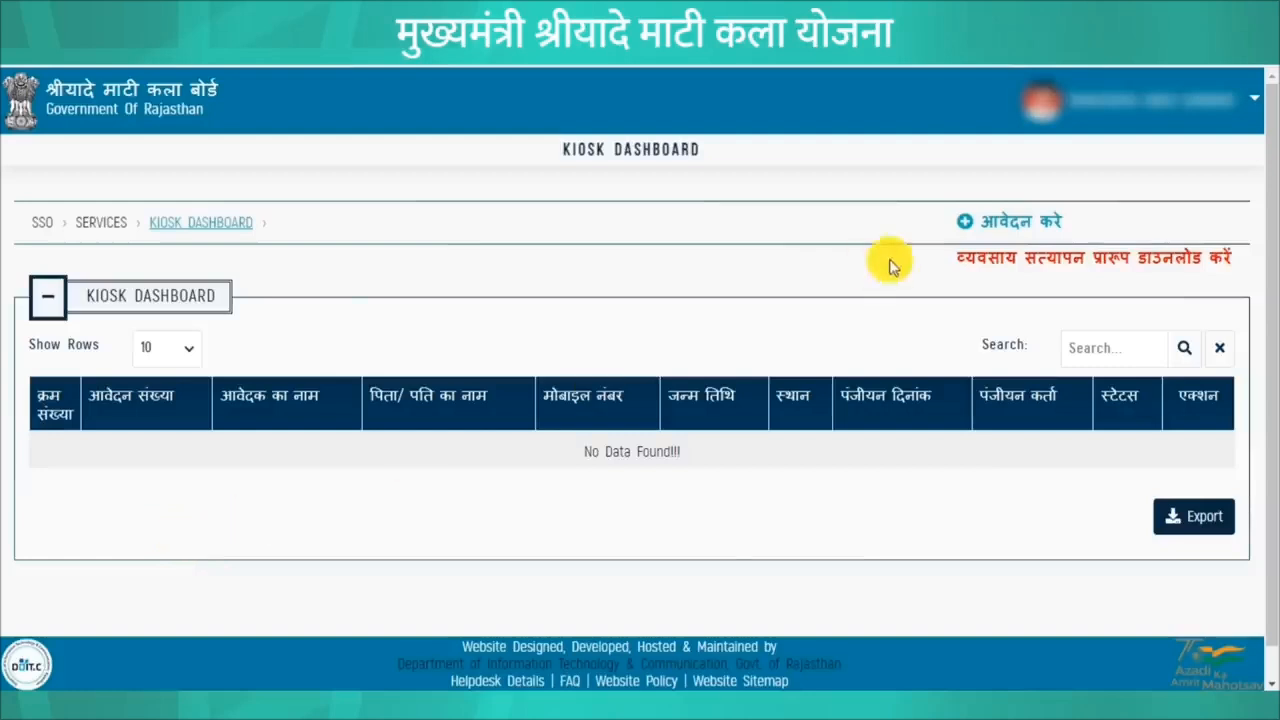
- Download the business verification (व्यवसाय सत्यापन) format and read through it down to the certificate section
click(1025, 262)
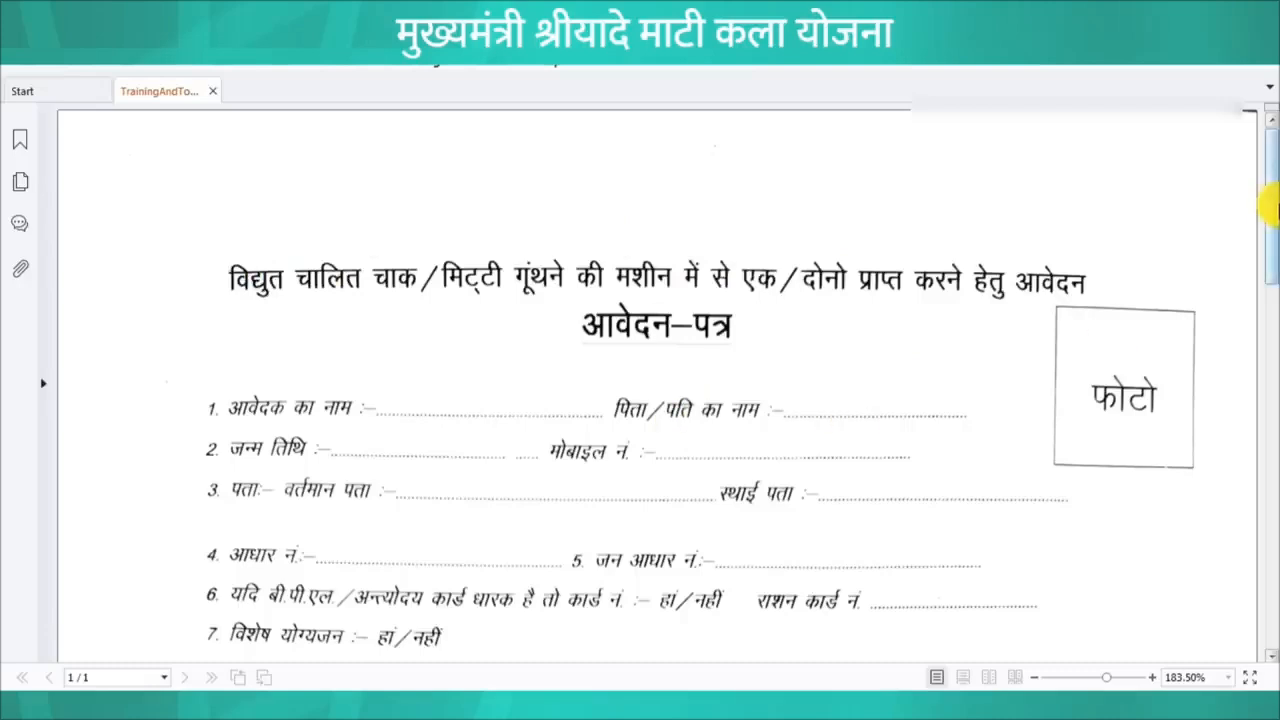
drag(1271, 200, 1268, 533)
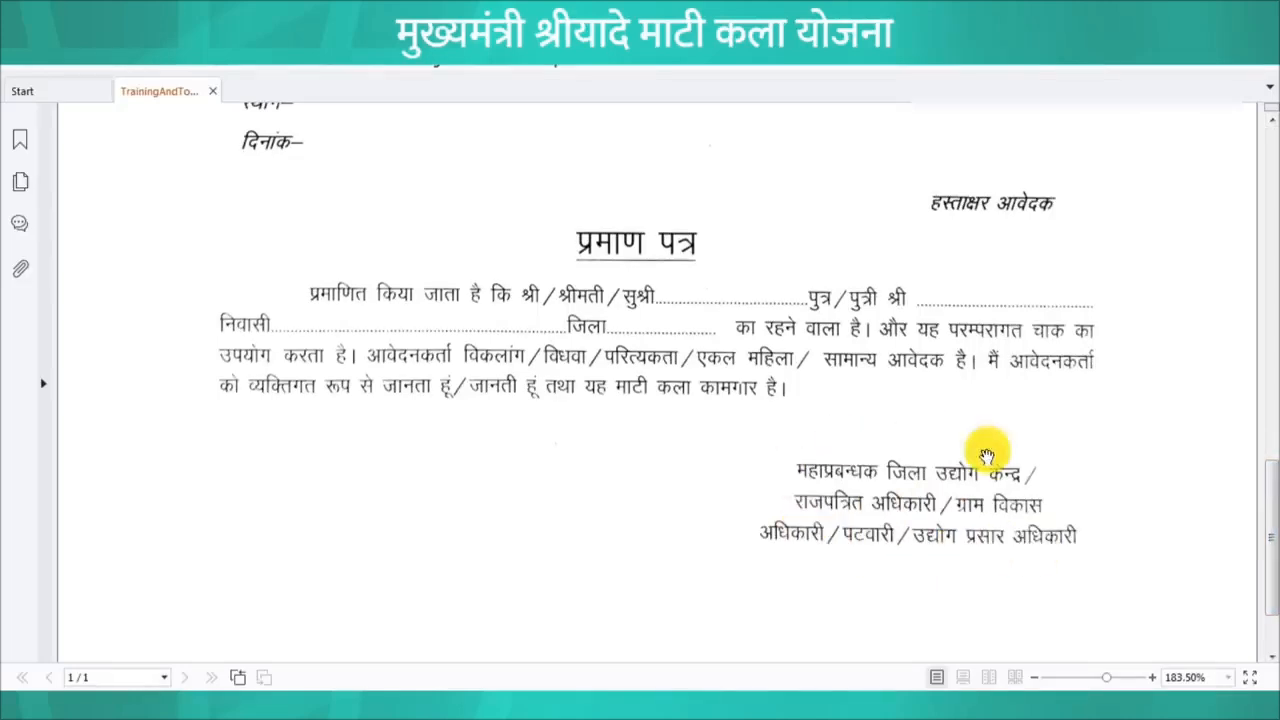
drag(1270, 530, 1270, 565)
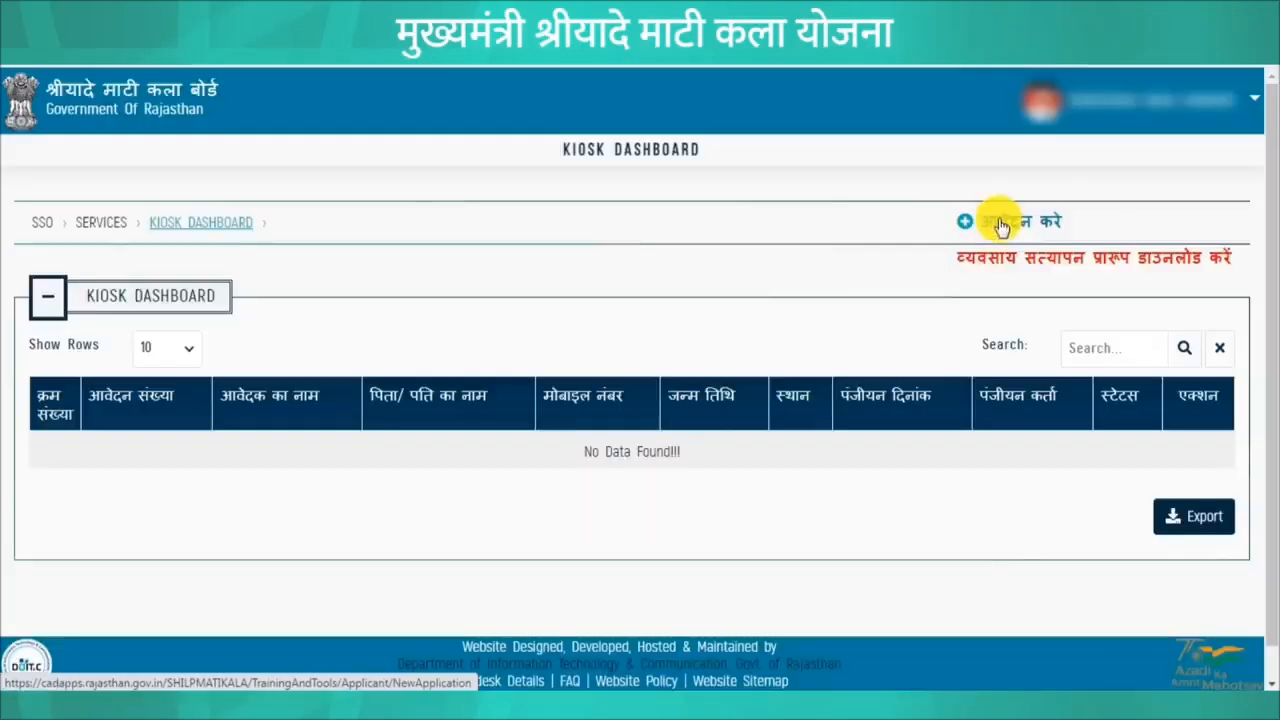
- Start a new application and look up the family with the applicant's Jan Aadhaar ID
click(1001, 227)
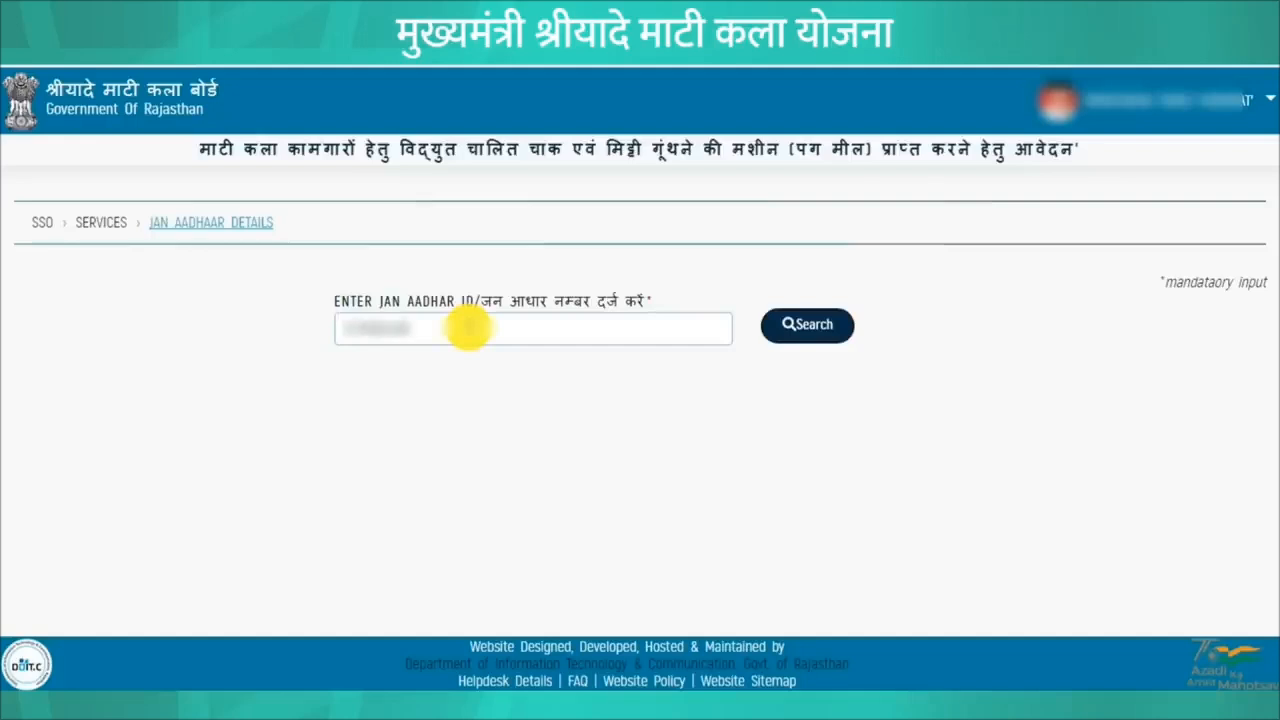
click(810, 327)
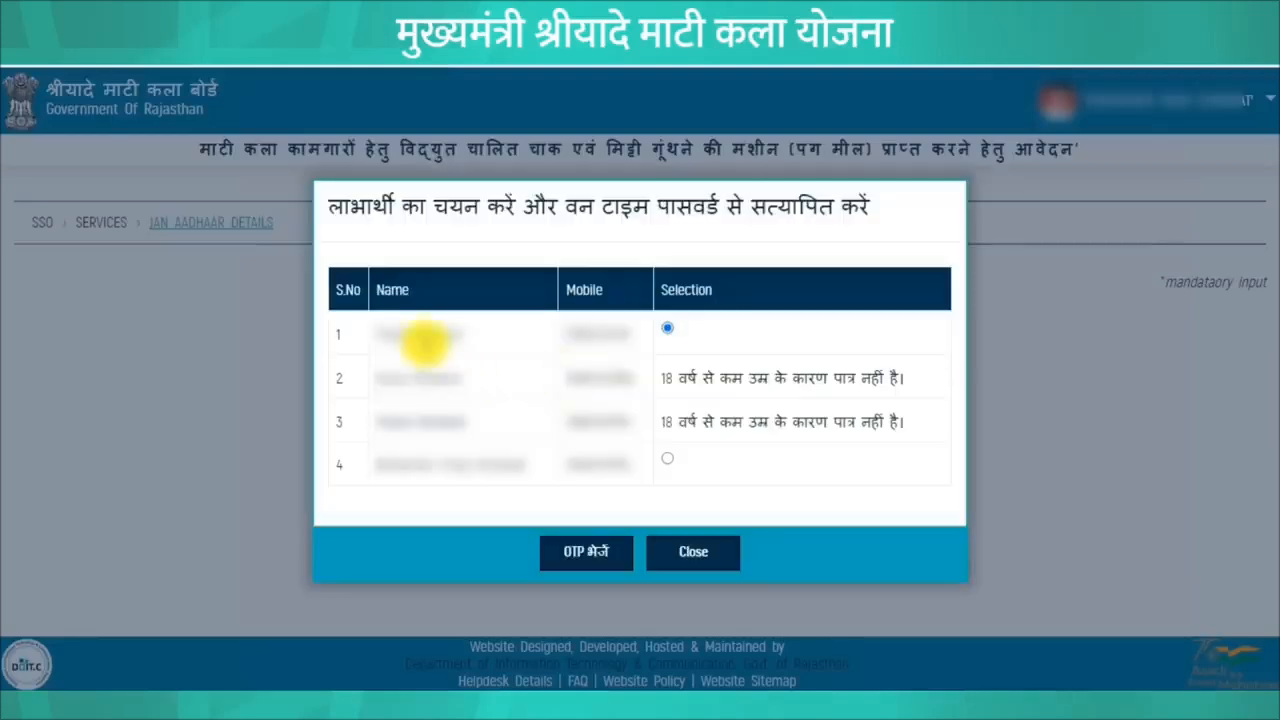
- Choose the fourth listed family member as the beneficiary and verify them with the OTP sent to their mobile
click(667, 328)
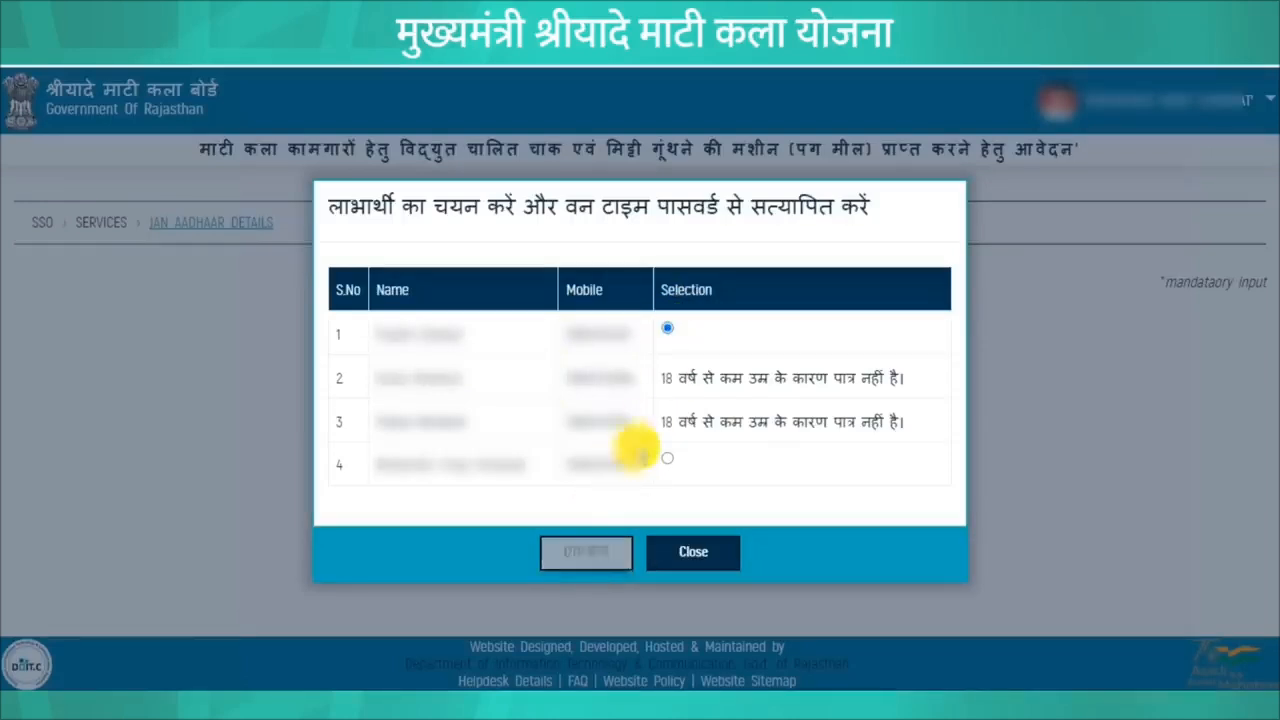
click(667, 459)
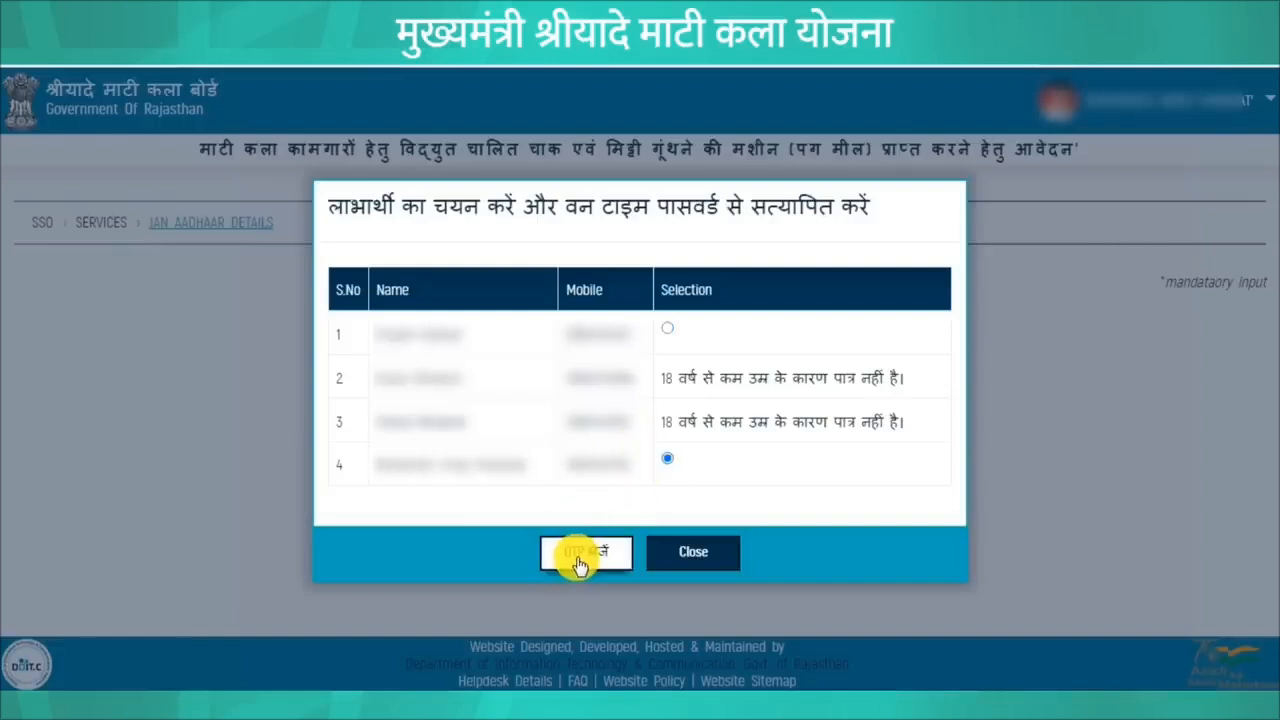
click(580, 556)
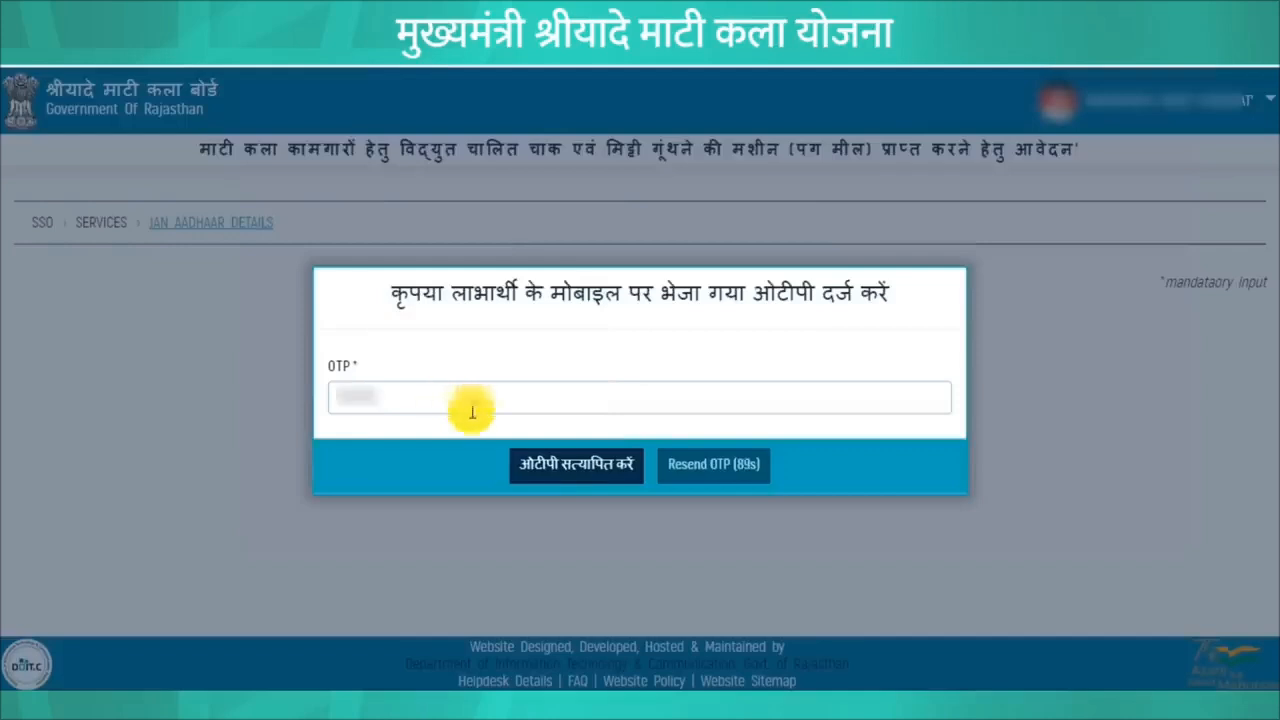
click(591, 464)
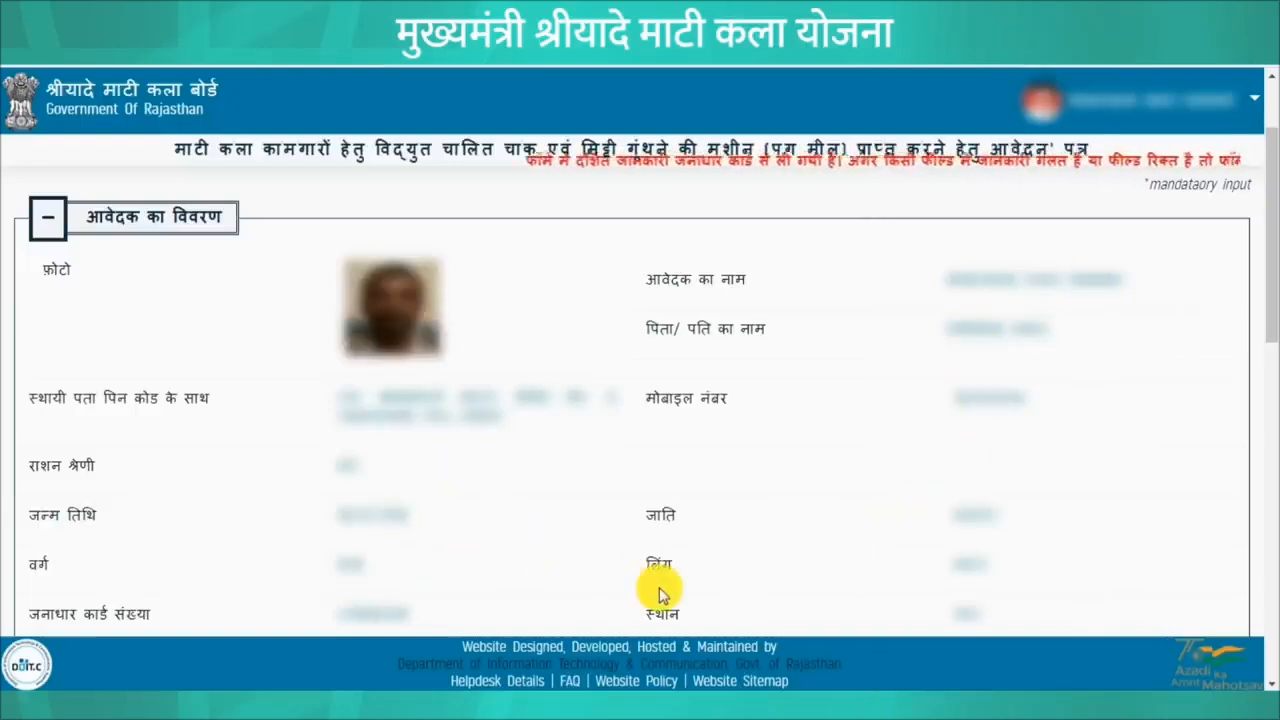
- Answer No for group of persons (व्यक्तियों का समूह), with Graduate as the educational qualification
scroll(659, 587, down, 5)
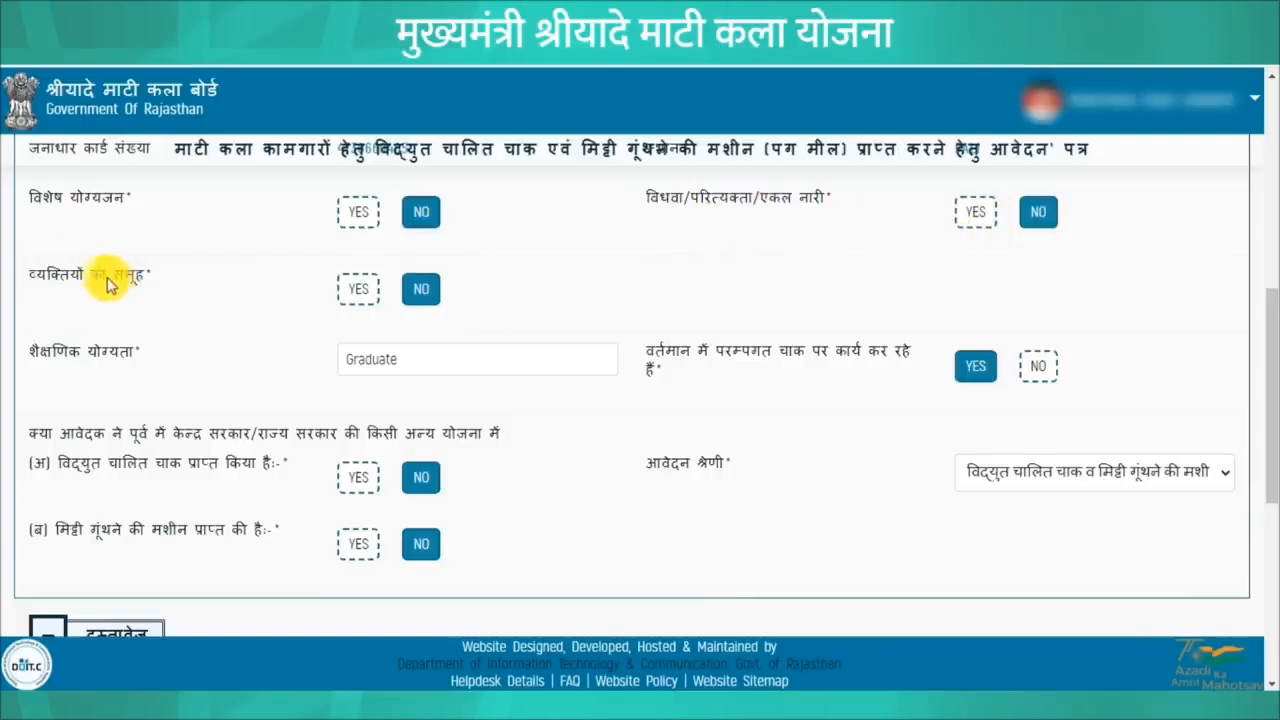
click(349, 295)
click(429, 298)
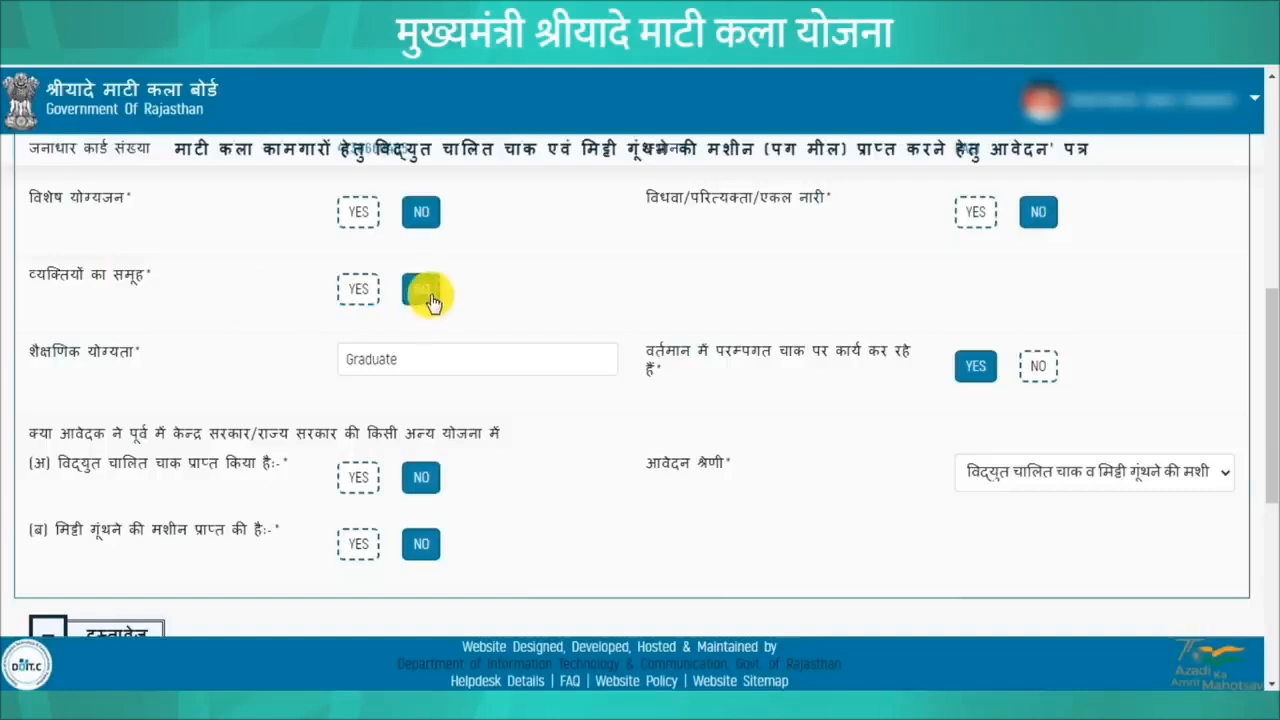
click(371, 357)
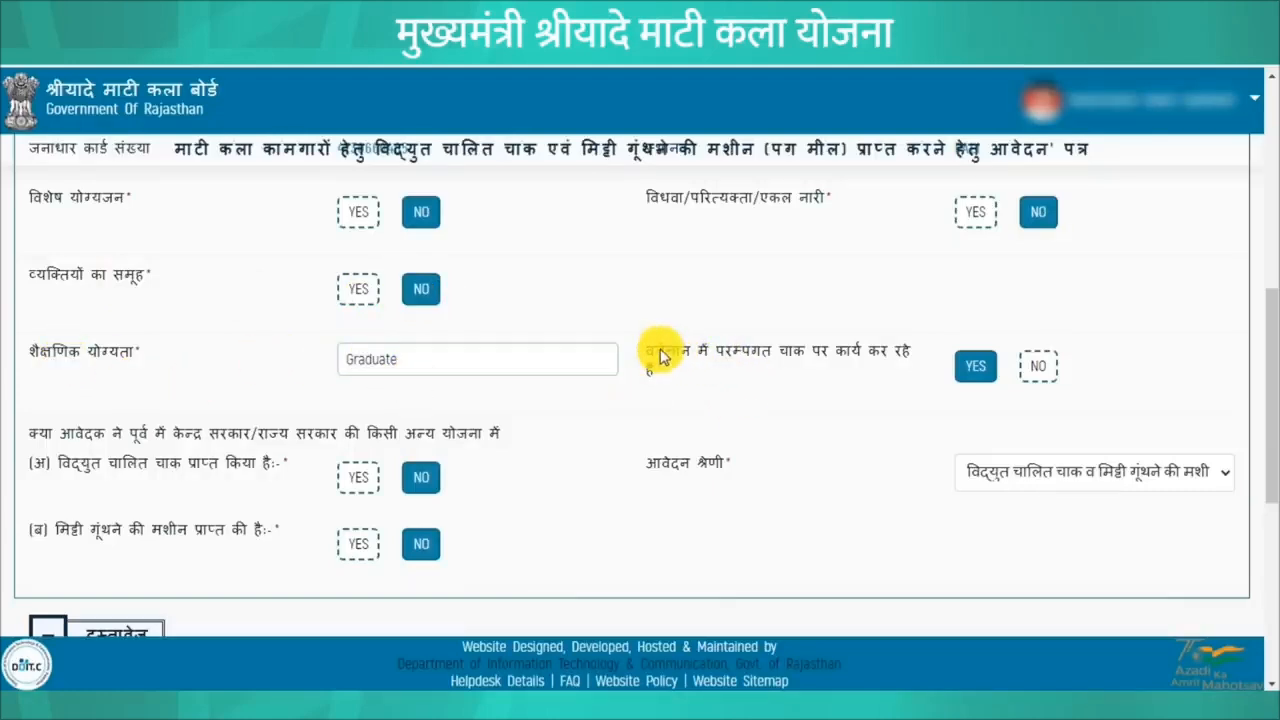
- Answer Yes to whether the applicant currently works on a traditional potter's wheel
click(1040, 368)
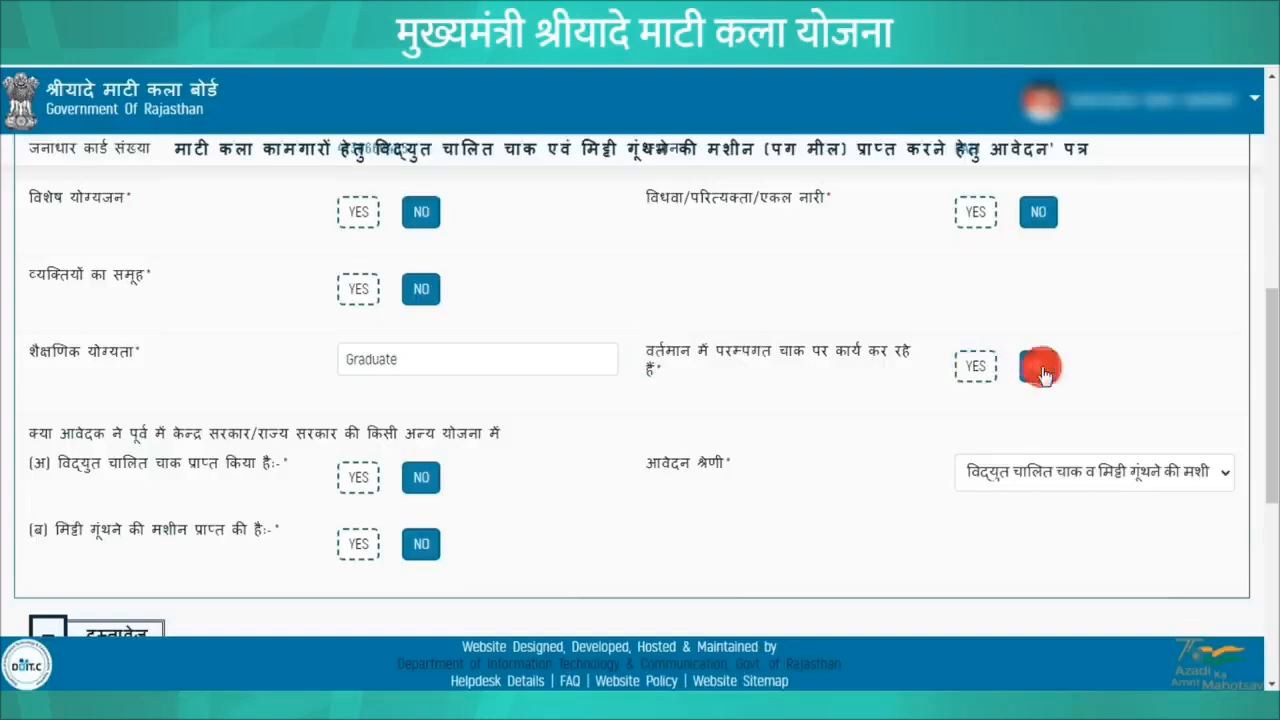
click(982, 372)
click(1040, 368)
click(976, 370)
click(1038, 367)
click(984, 370)
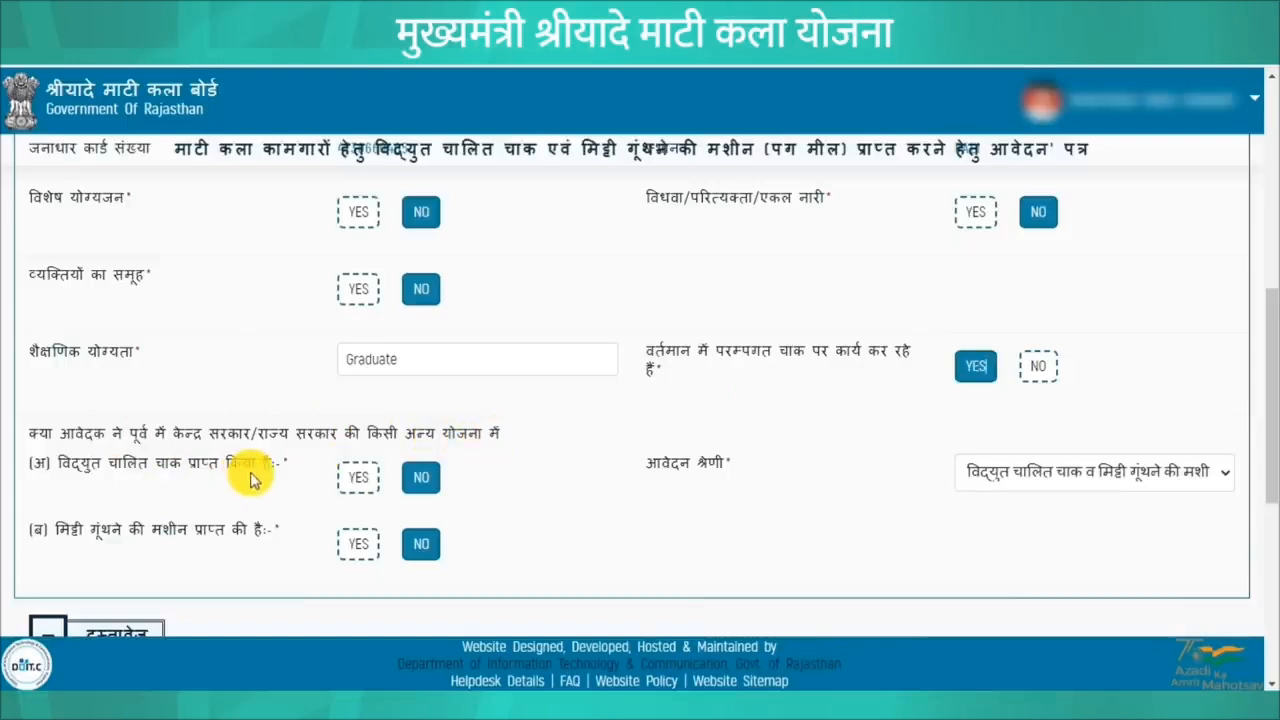
- Answer No to both questions on previously received equipment and set the application category to विद्युत चालित चाक व मिट्टी गूंथने की मशीन दोनो
click(355, 477)
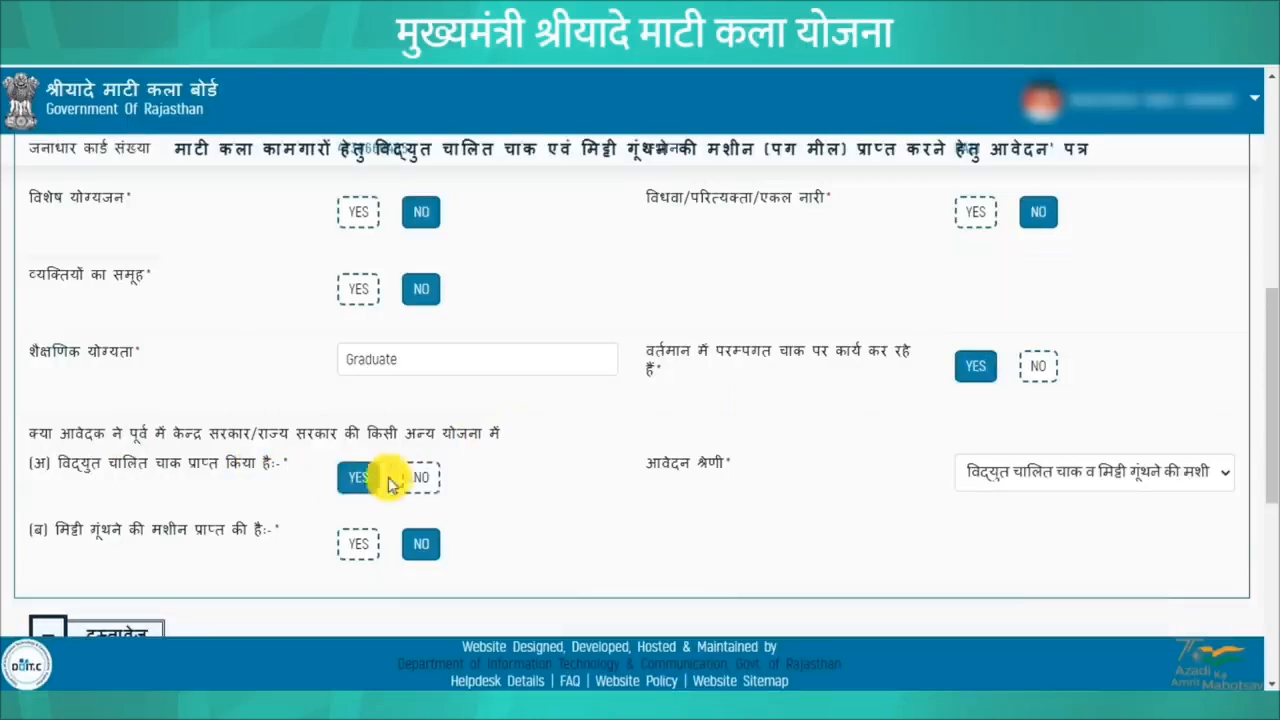
click(419, 481)
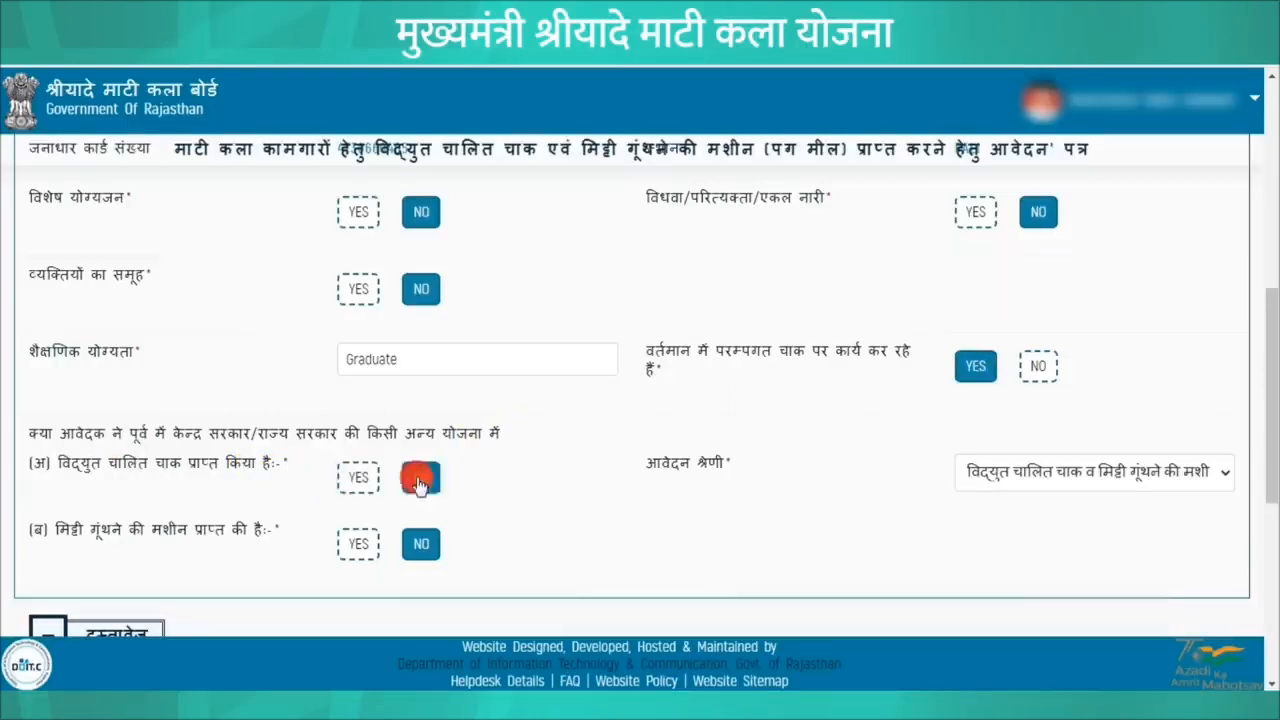
click(360, 550)
click(419, 544)
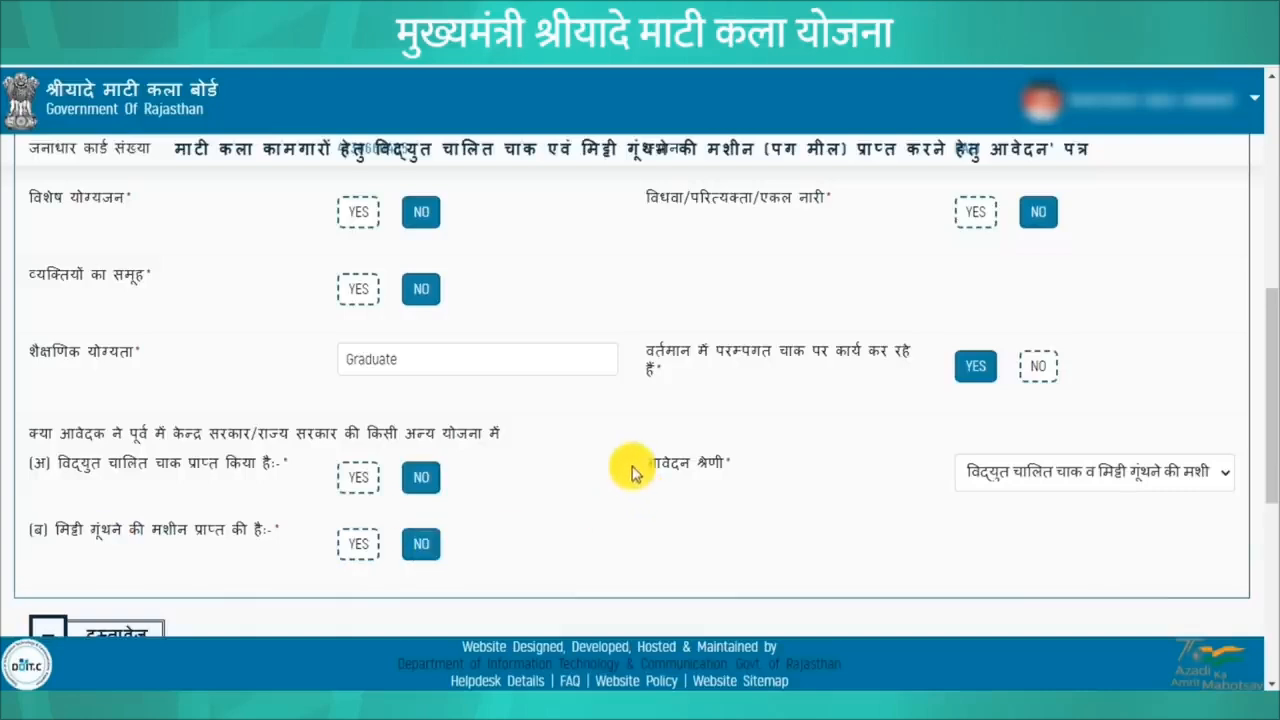
click(1050, 478)
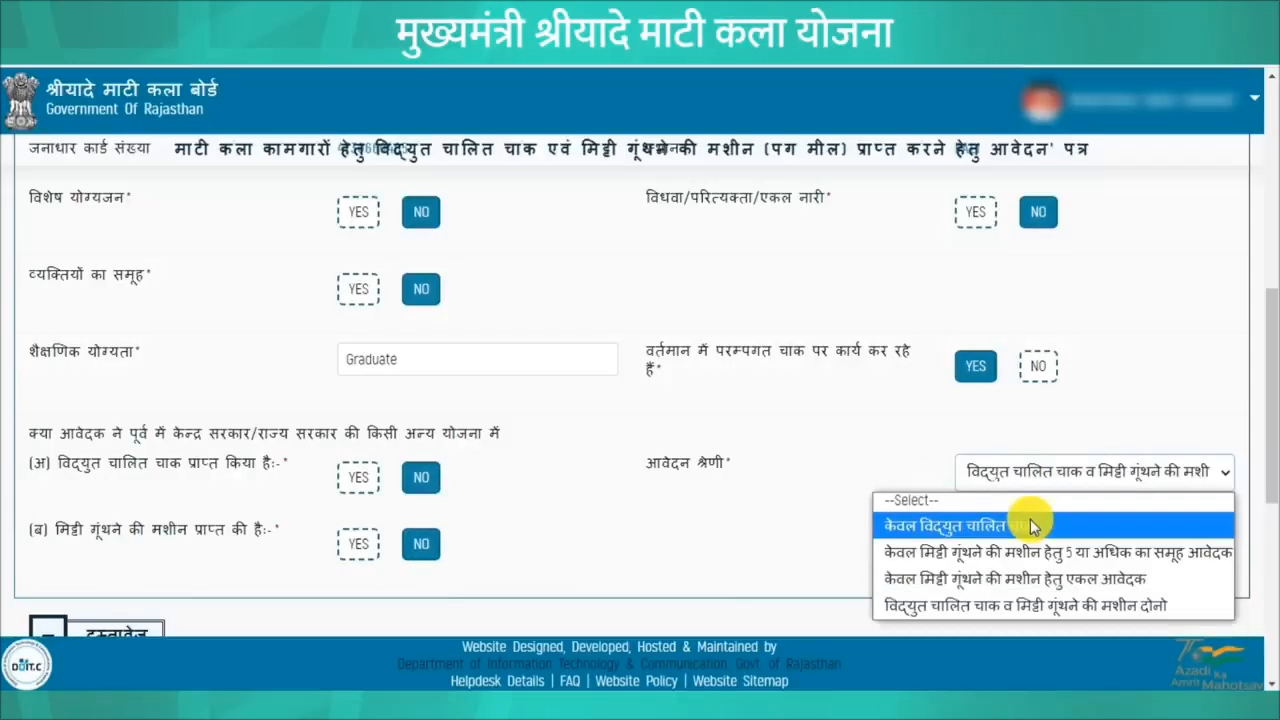
click(1043, 604)
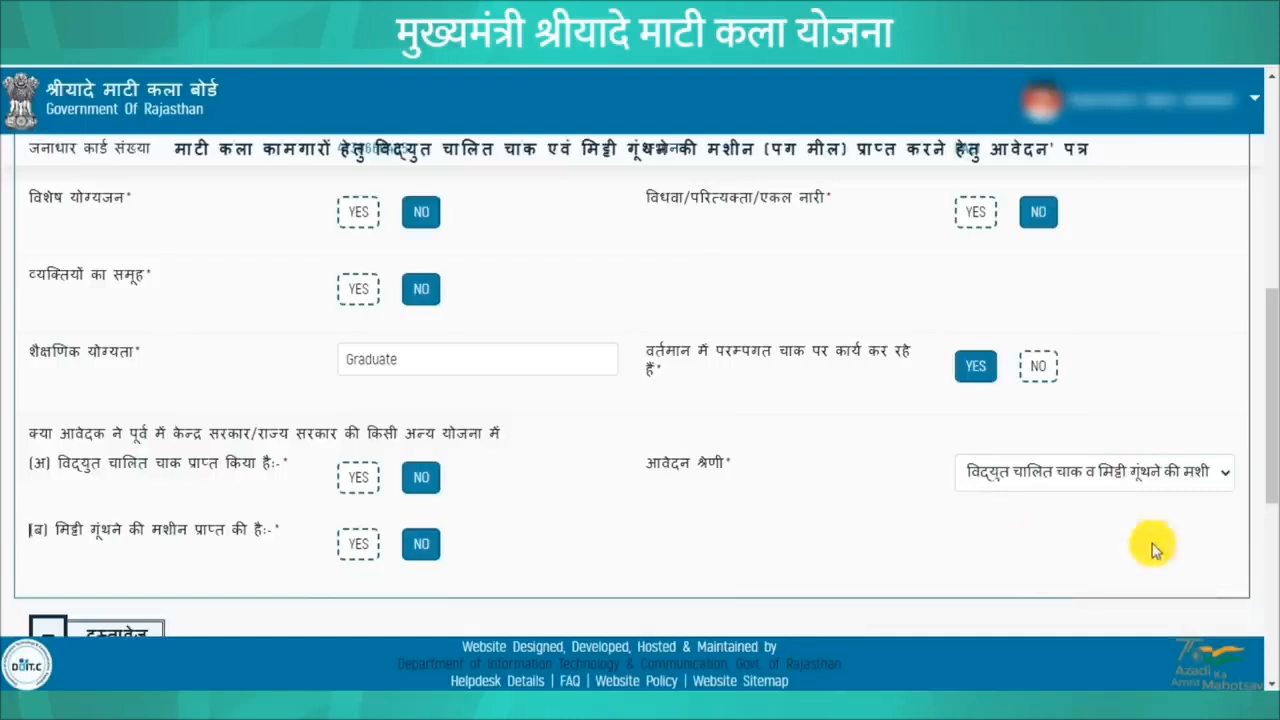
- Review the document upload requirements and leave the applicant's self-declaration (स्वघोषणा) ticked
scroll(1268, 540, down, 4)
drag(1270, 540, 1272, 562)
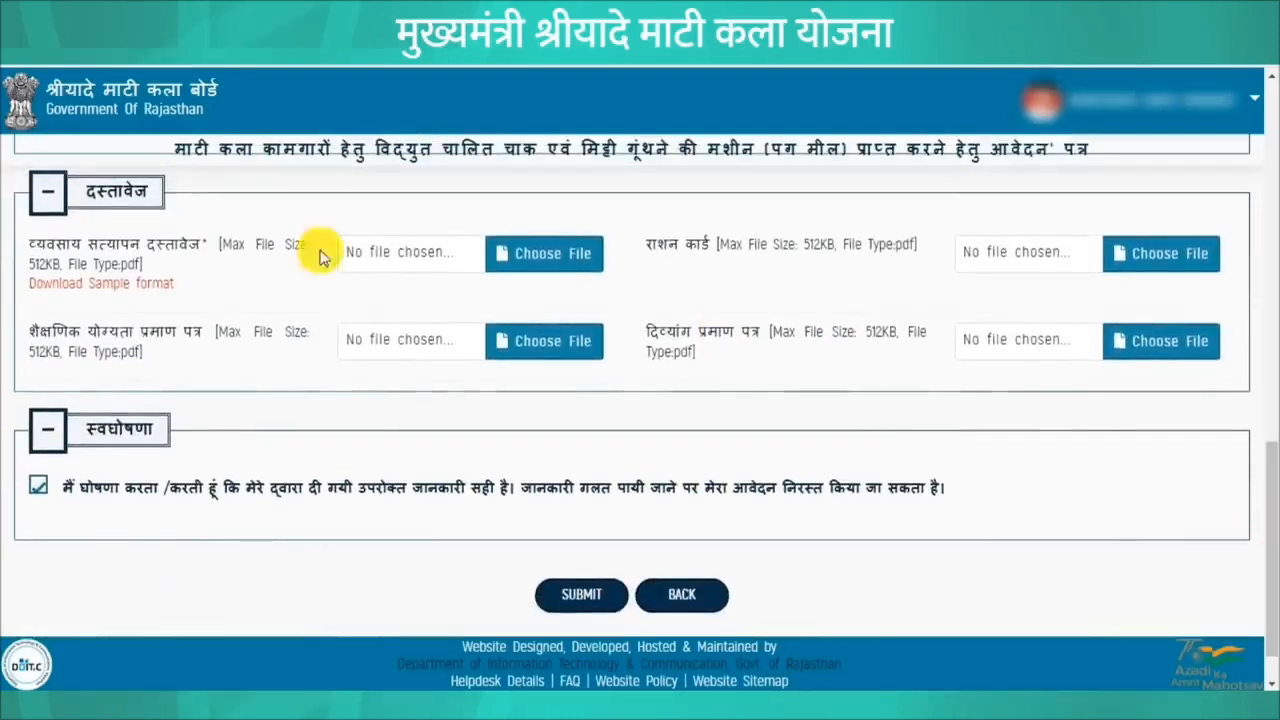
drag(43, 248, 200, 250)
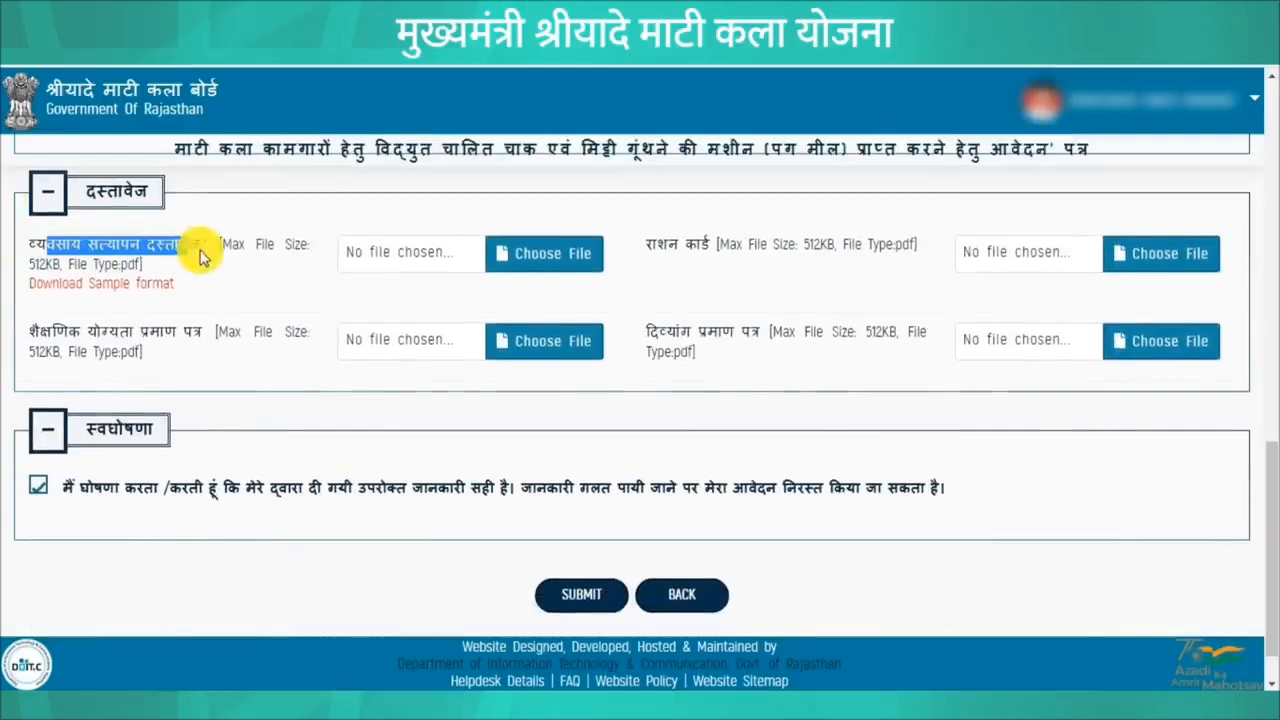
click(198, 257)
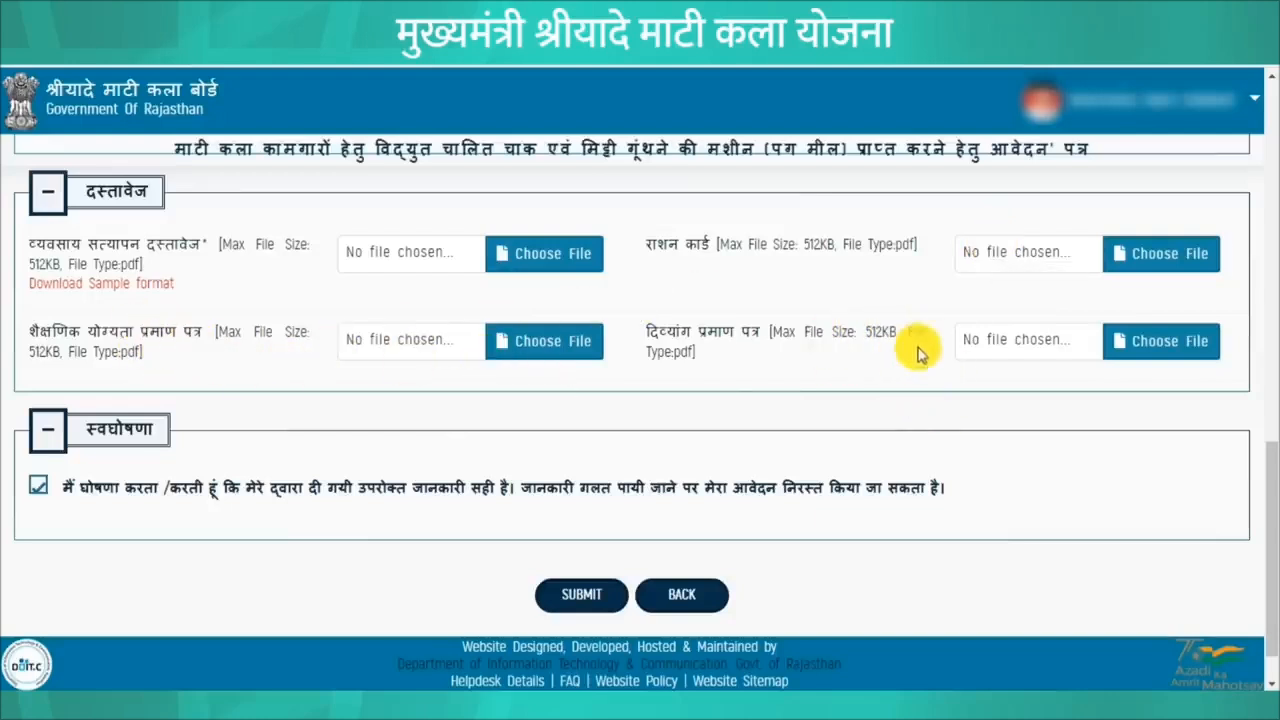
click(39, 488)
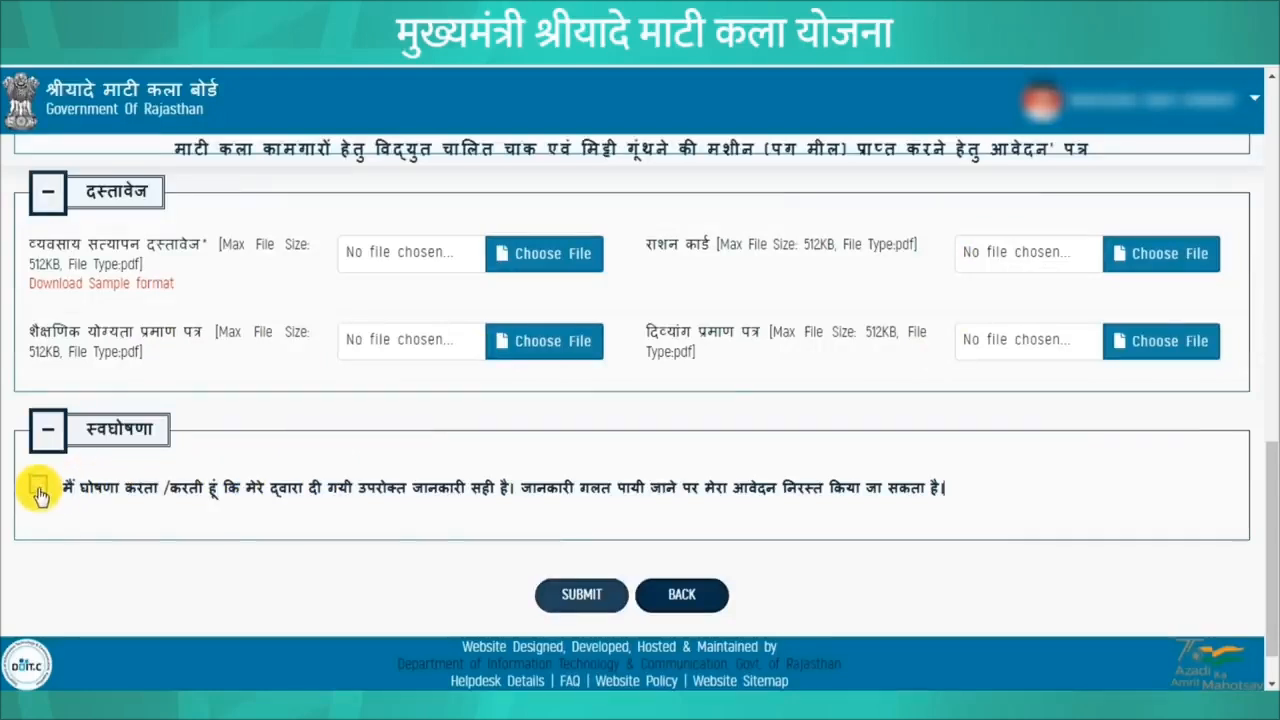
click(39, 488)
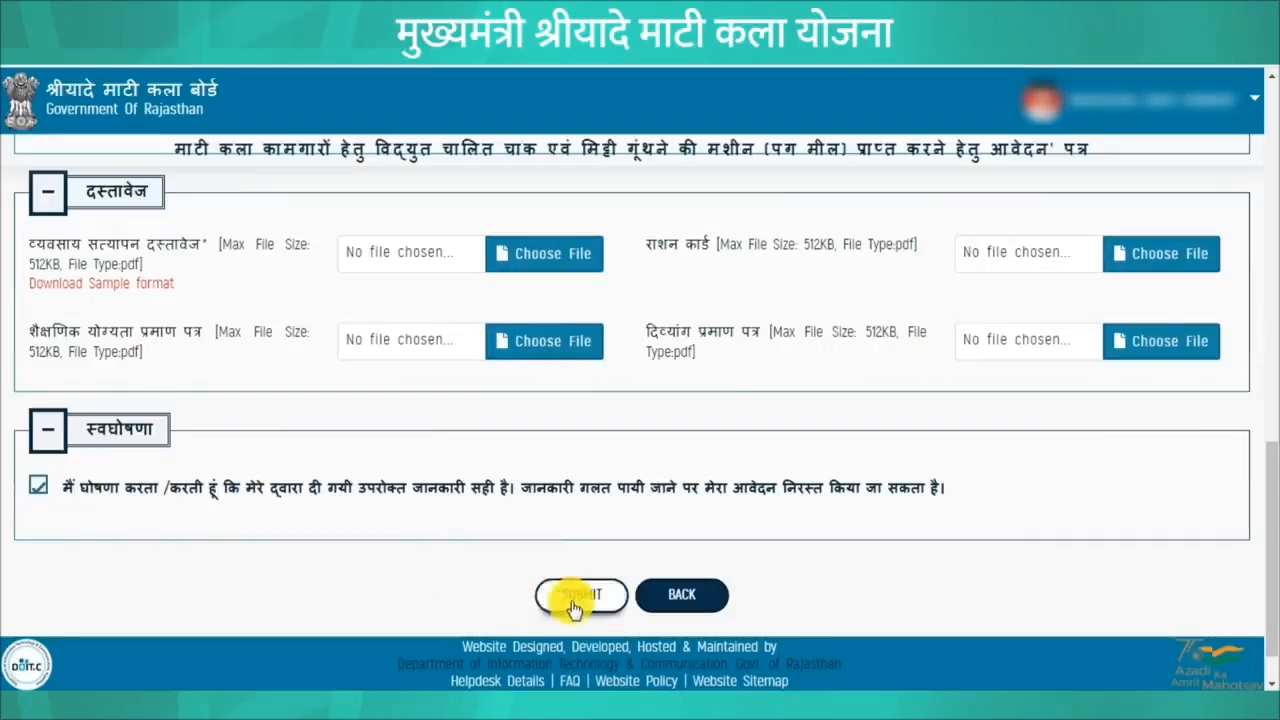